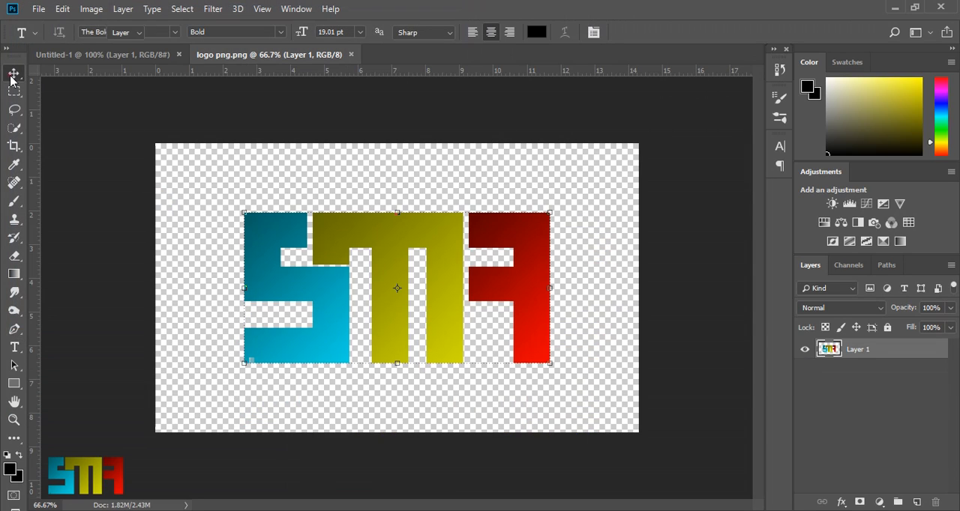
- Copy the logo from logo png.png into the Untitled-1 document and scale it to about 33% width and 36% height, centred on the artboard
key(v)
drag(395, 242, 436, 275)
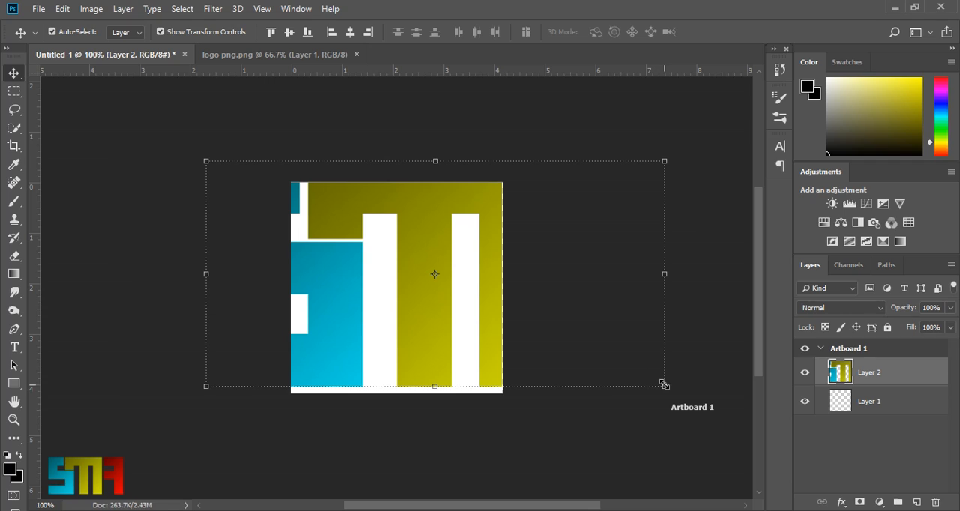
drag(663, 387, 419, 287)
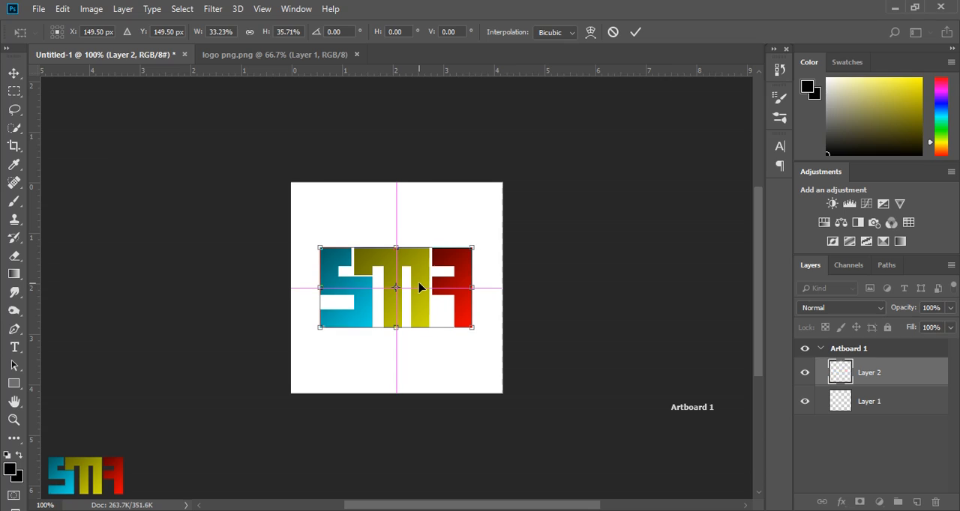
click(635, 31)
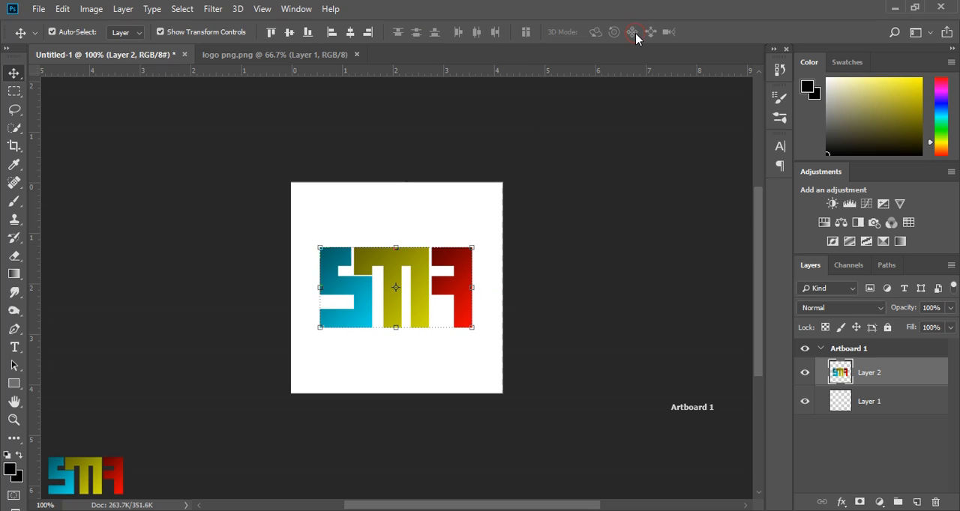
- Add the text "sma channel" in The Bold Font above the logo
click(14, 347)
click(343, 222)
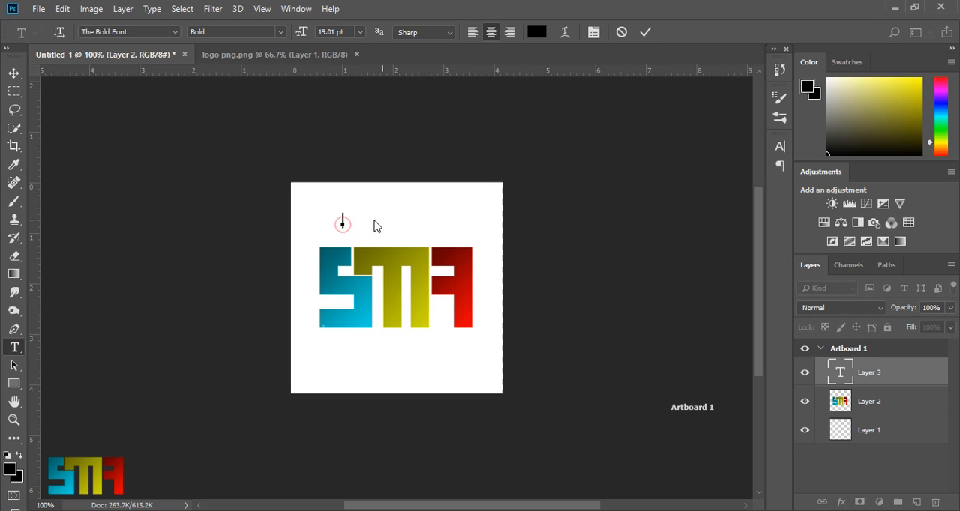
text(S M A  )
text(C H A)
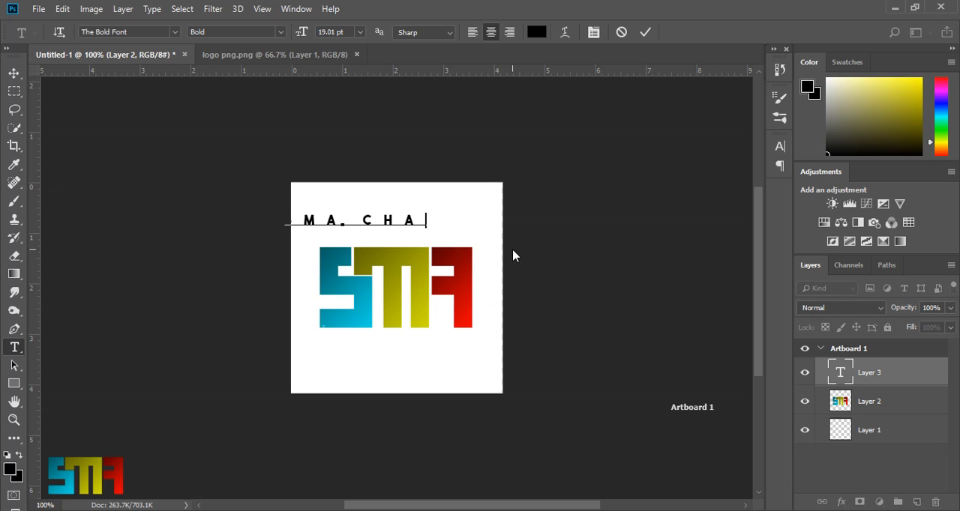
text( N N E L)
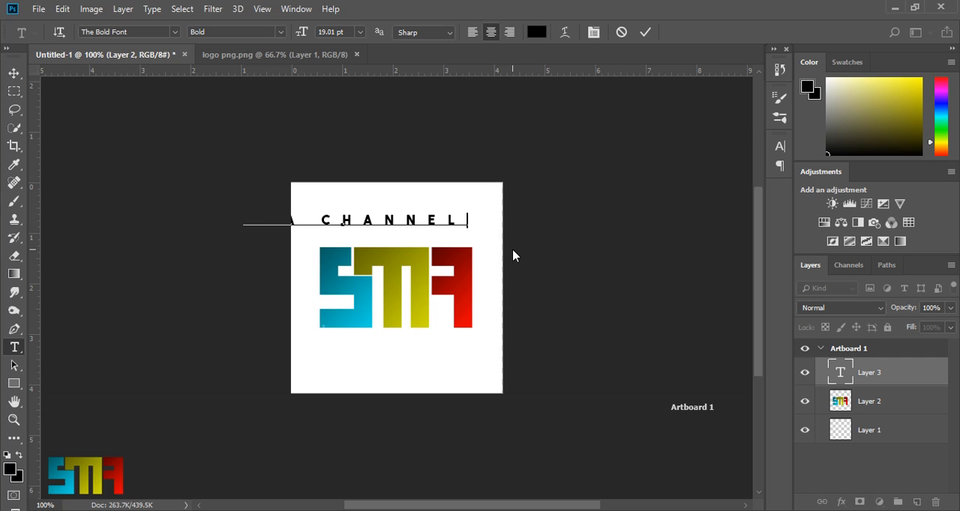
click(645, 35)
- Scale the "sma channel" text to about 69% width and 71% height and position it directly above the logo, matching the logo's width
click(15, 75)
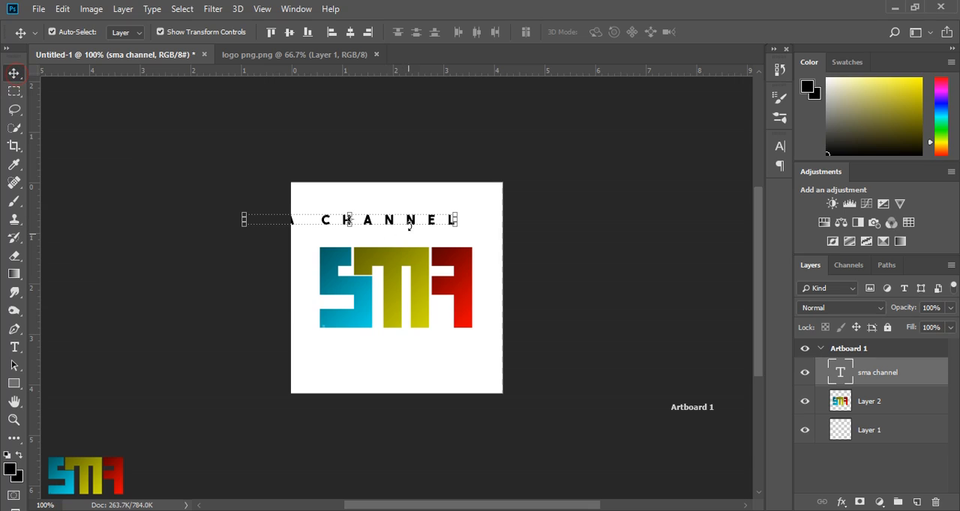
drag(390, 224, 437, 236)
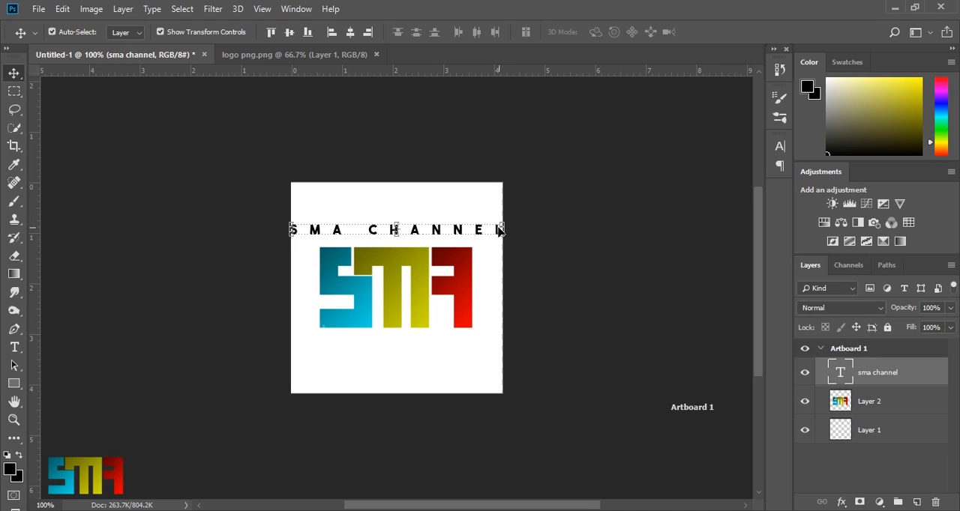
drag(499, 231, 433, 230)
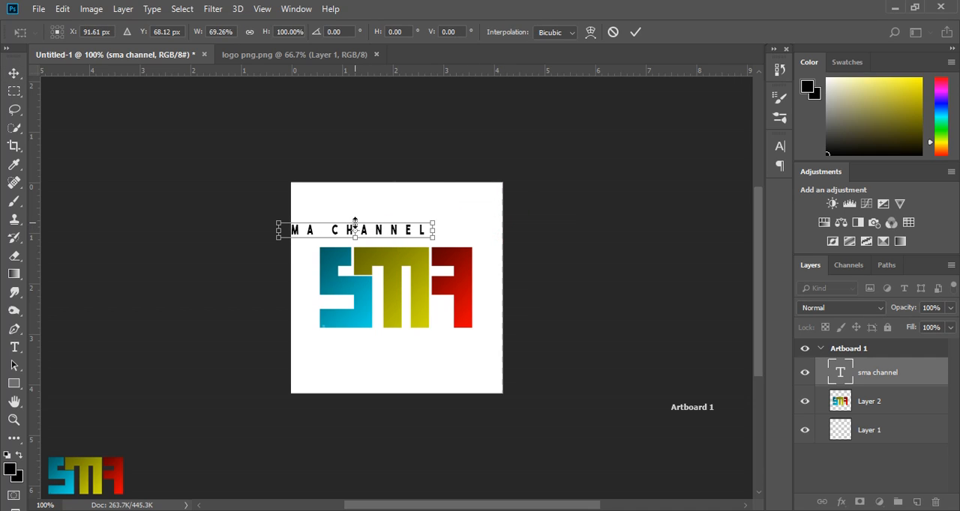
drag(355, 222, 420, 239)
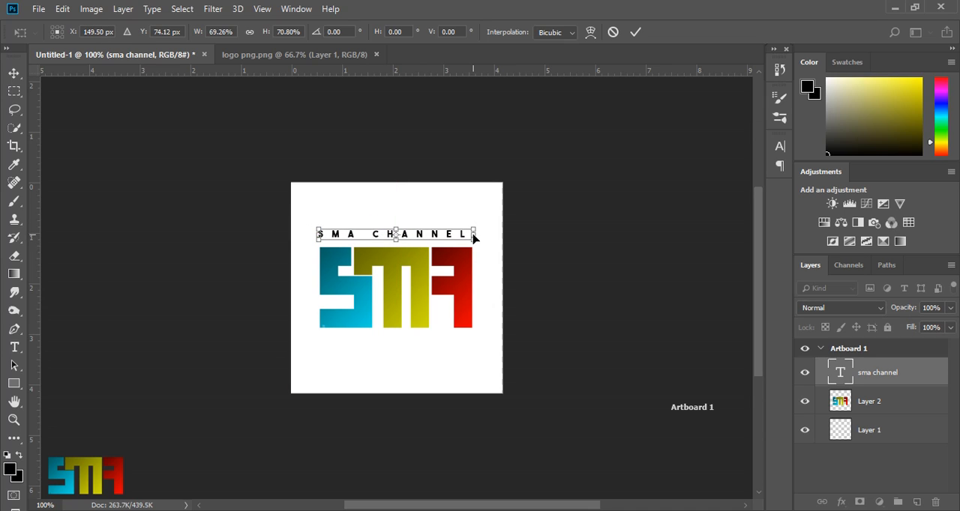
click(635, 32)
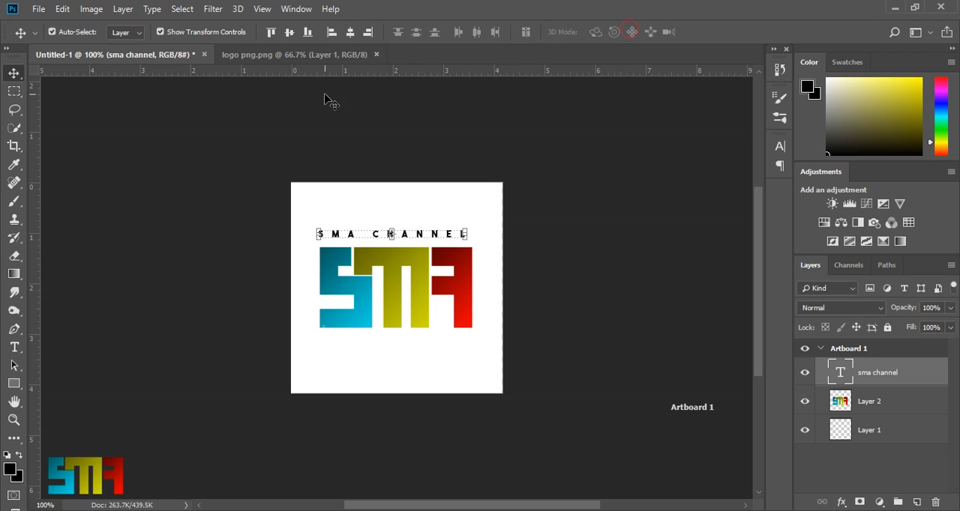
drag(407, 237, 409, 237)
click(409, 238)
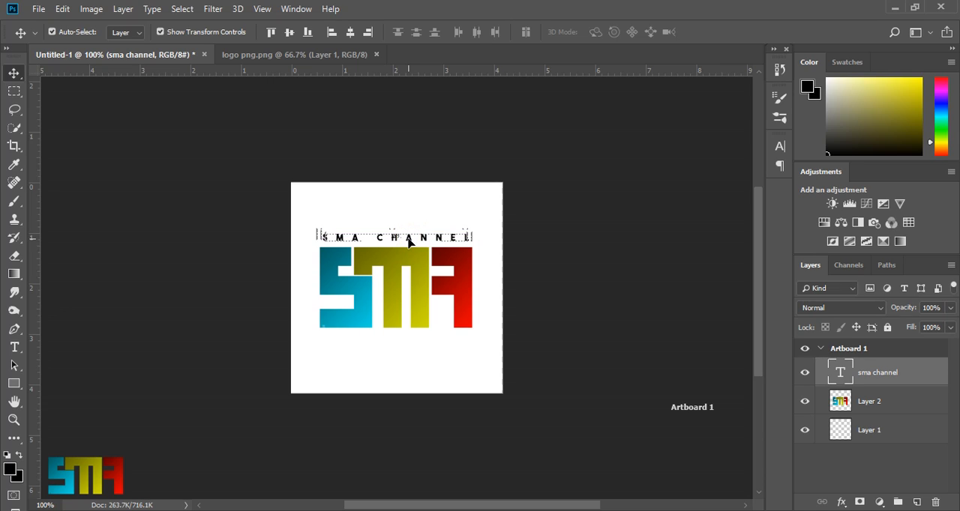
click(421, 207)
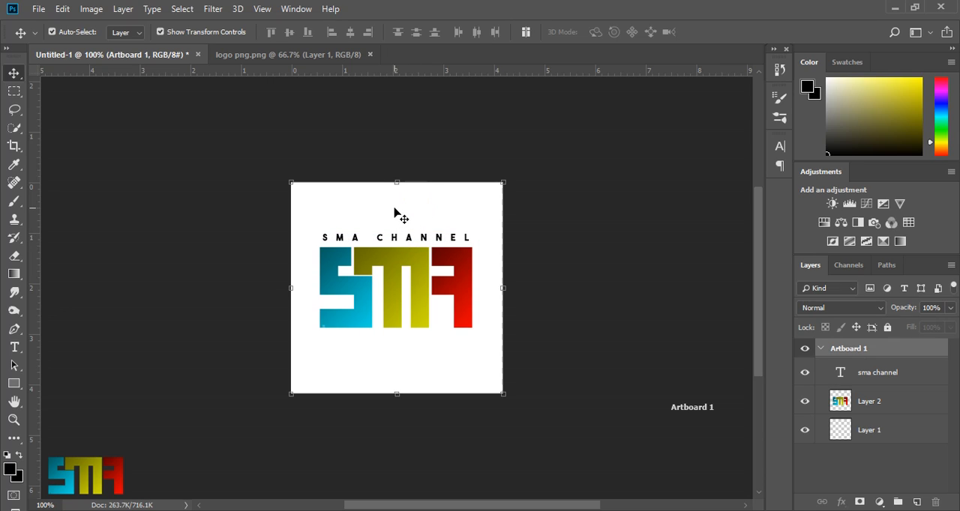
- Add the text "in youtube" below the logo
click(13, 348)
click(391, 349)
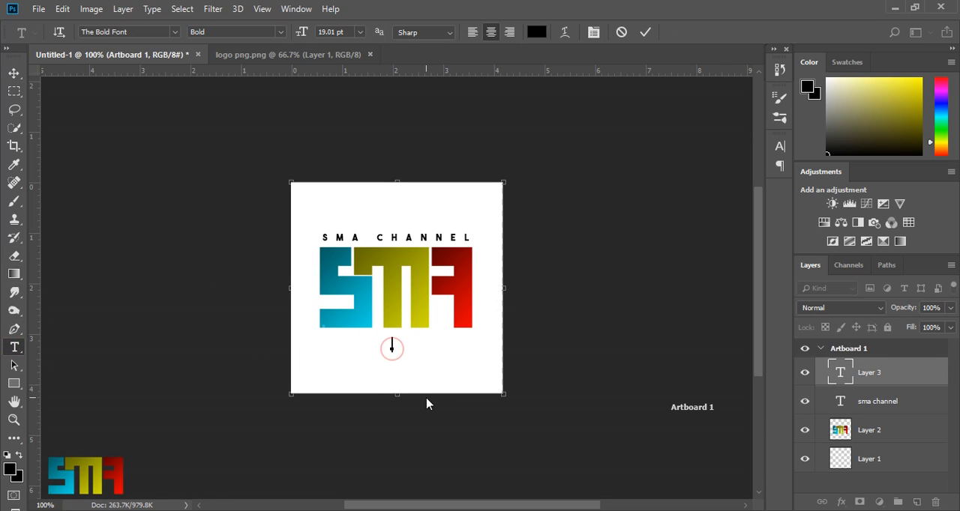
text(IN )
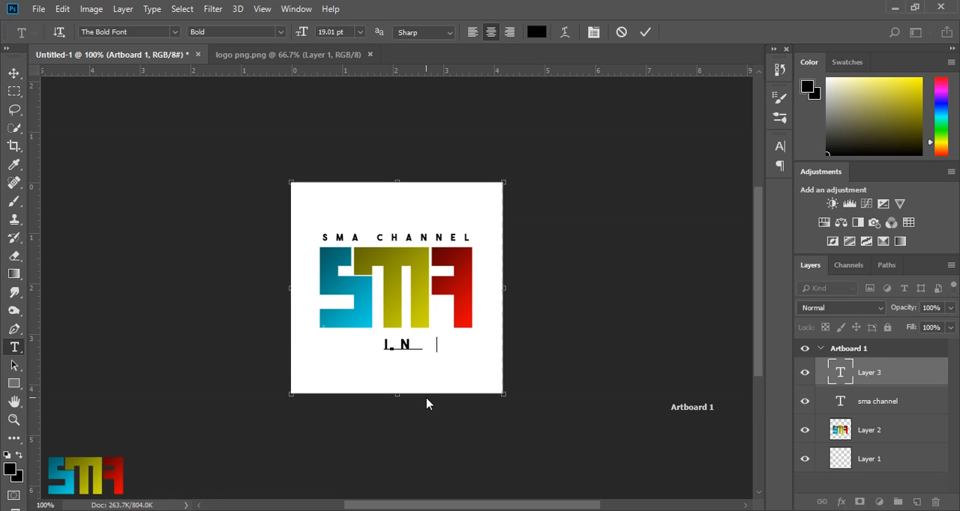
text(YOU )
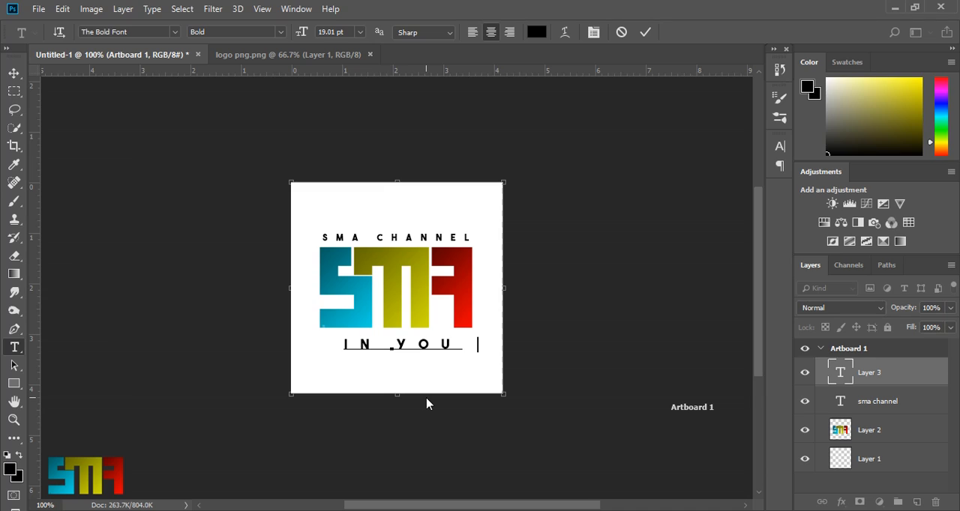
text(TUBE)
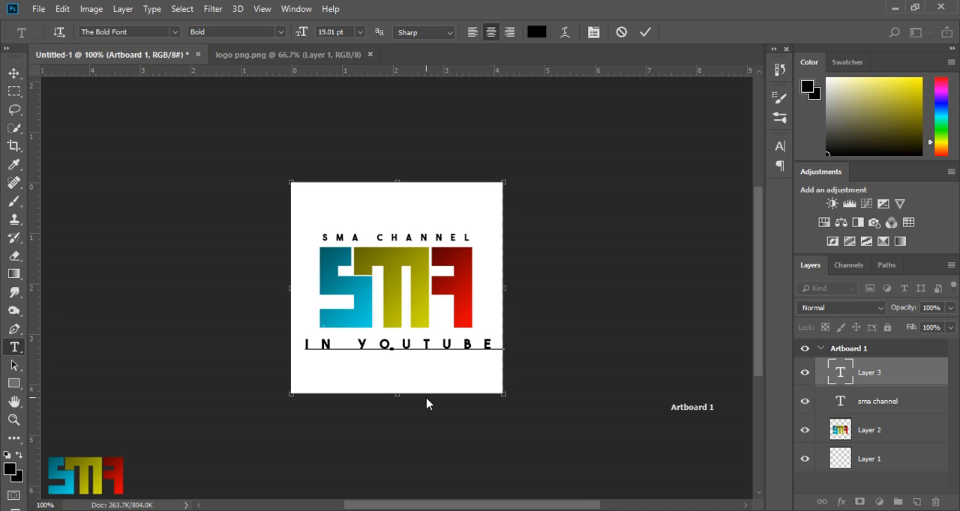
- Set the "in youtube" text to a font size of 14.01 pt and a tracking of 980
key(ctrl+a)
click(593, 32)
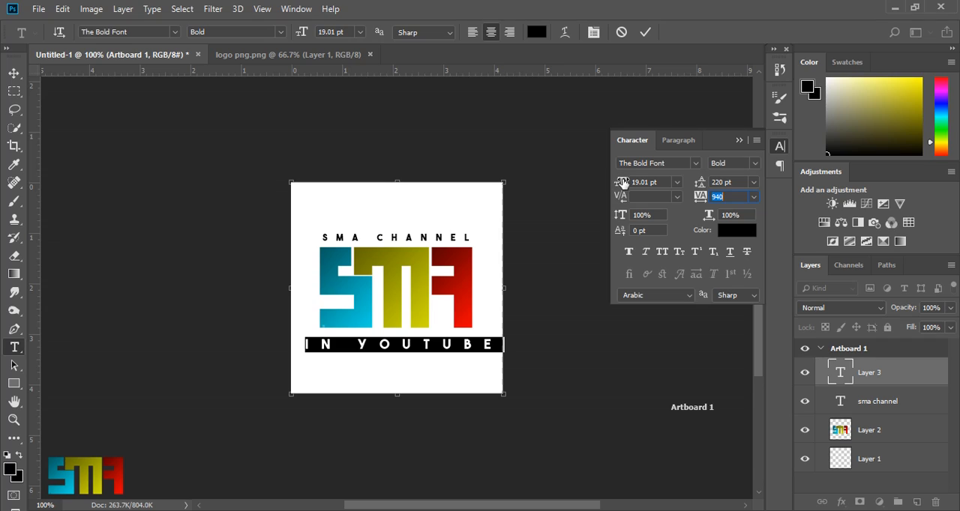
drag(620, 185, 617, 184)
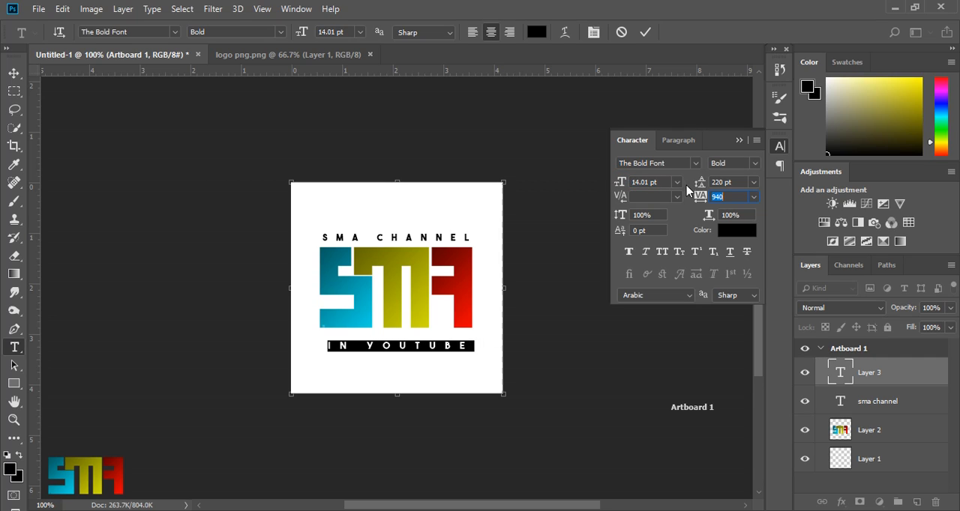
drag(705, 199, 705, 200)
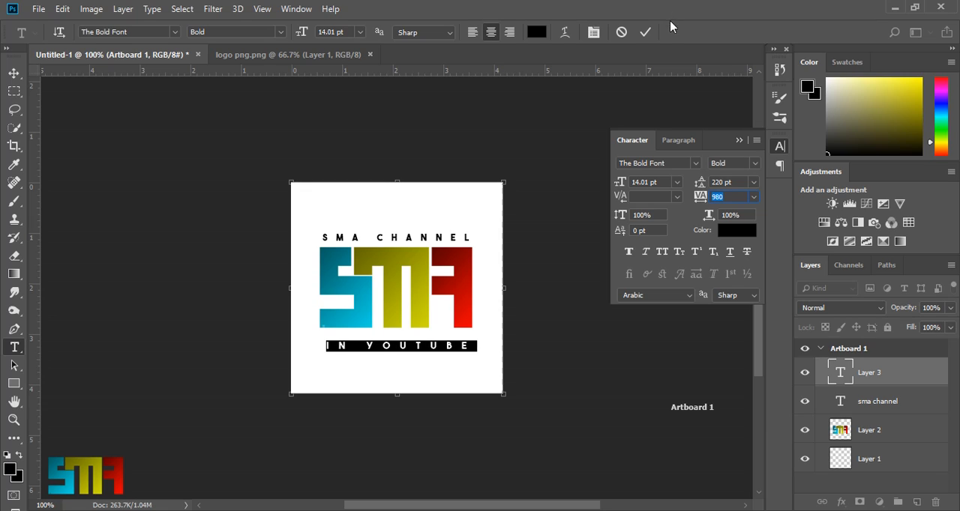
click(645, 32)
- Move the "in youtube" text up so that it sits centred close beneath the logo
click(14, 72)
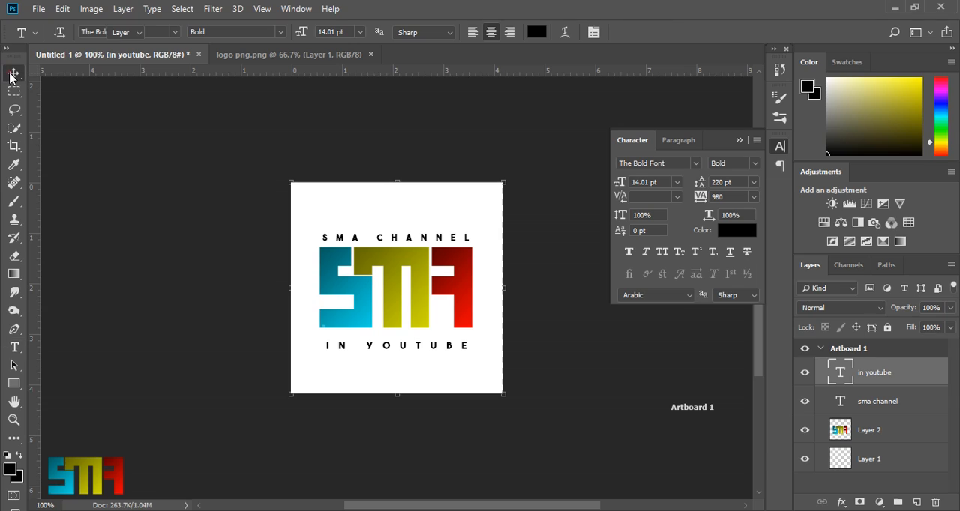
mouse_move(417, 350)
mouse_down()
mouse_move(417, 337)
mouse_move(401, 341)
mouse_up()
click(418, 380)
click(400, 339)
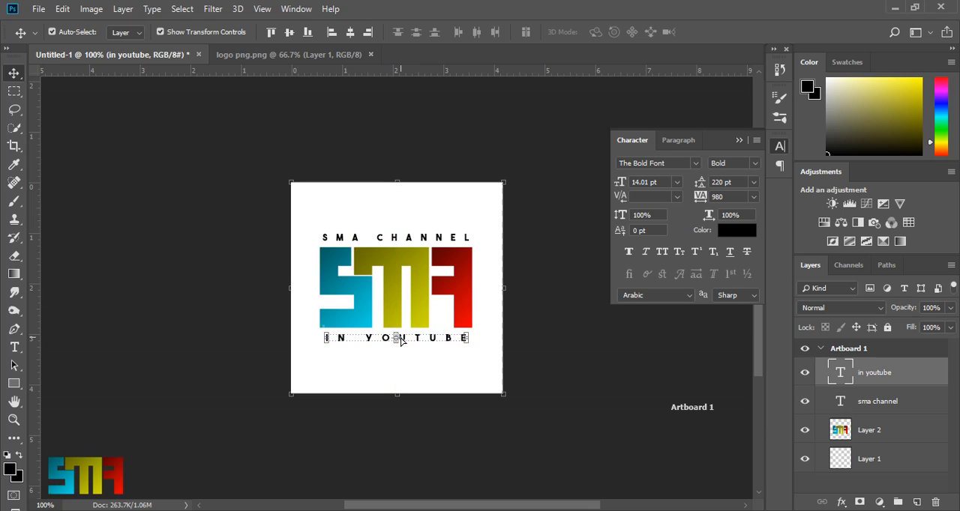
click(467, 367)
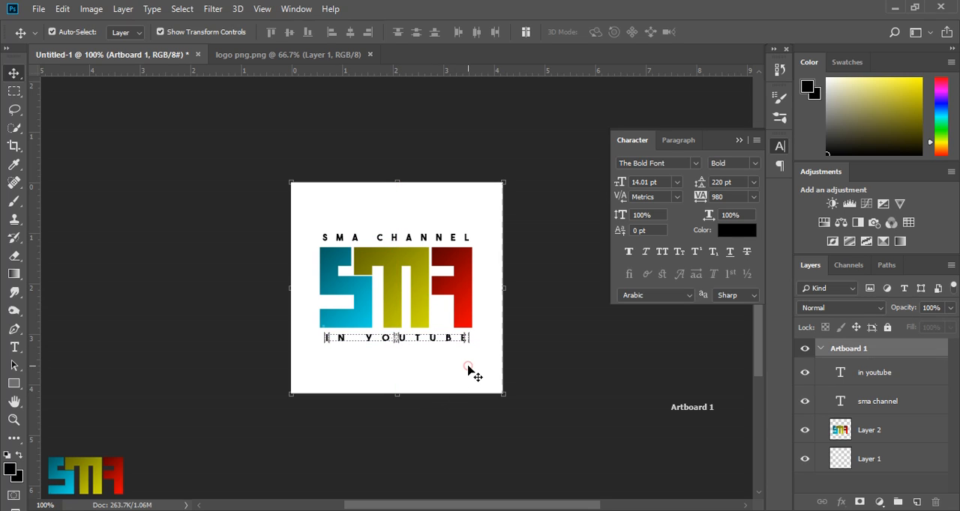
- Apply a Color Overlay in black (000000) to the logo on Layer 2
click(901, 427)
double_click(901, 428)
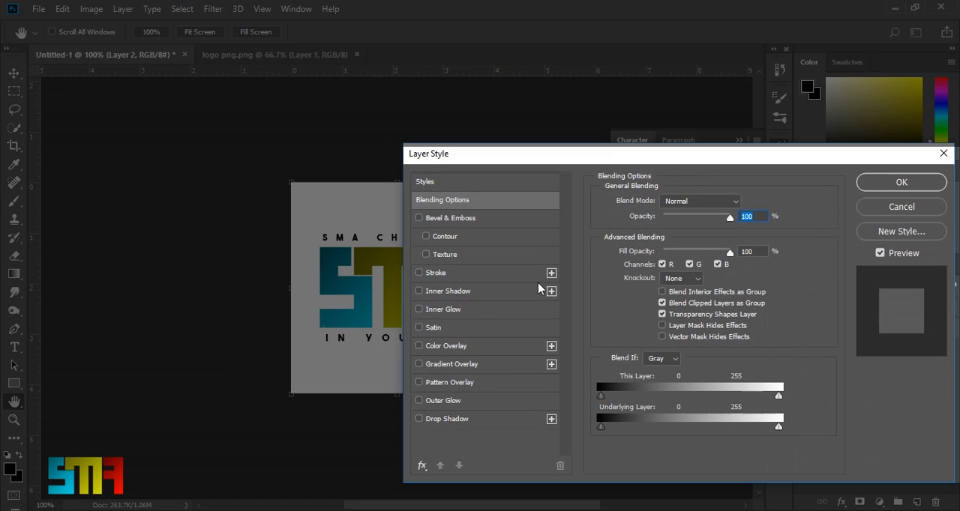
click(490, 347)
click(745, 203)
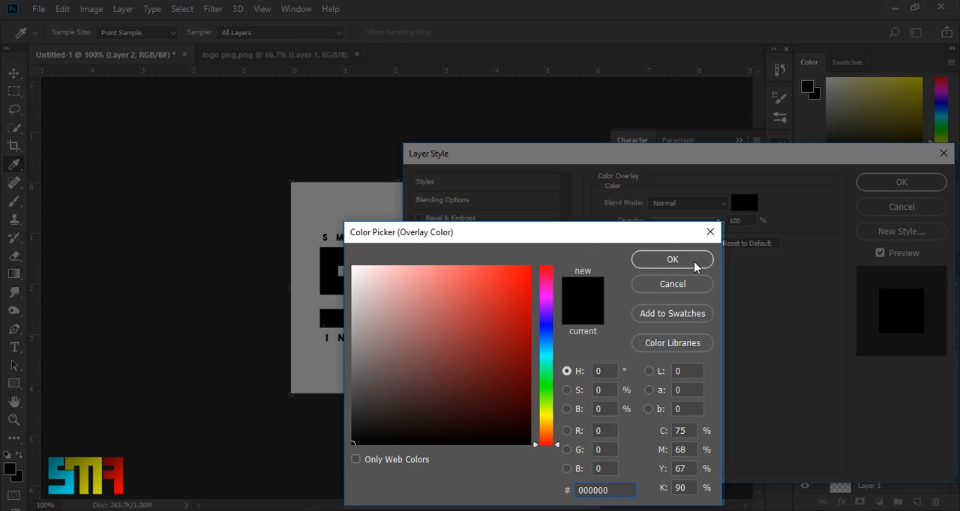
click(692, 261)
click(919, 187)
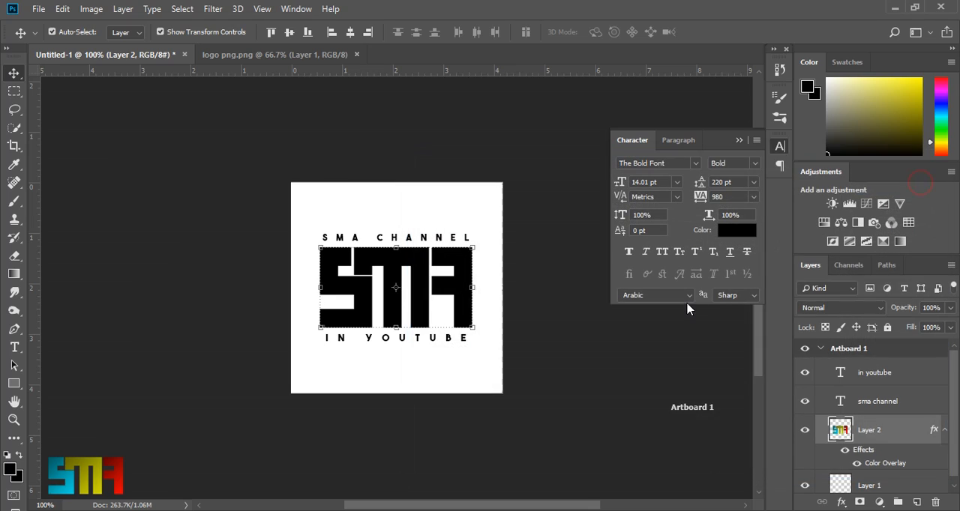
click(491, 274)
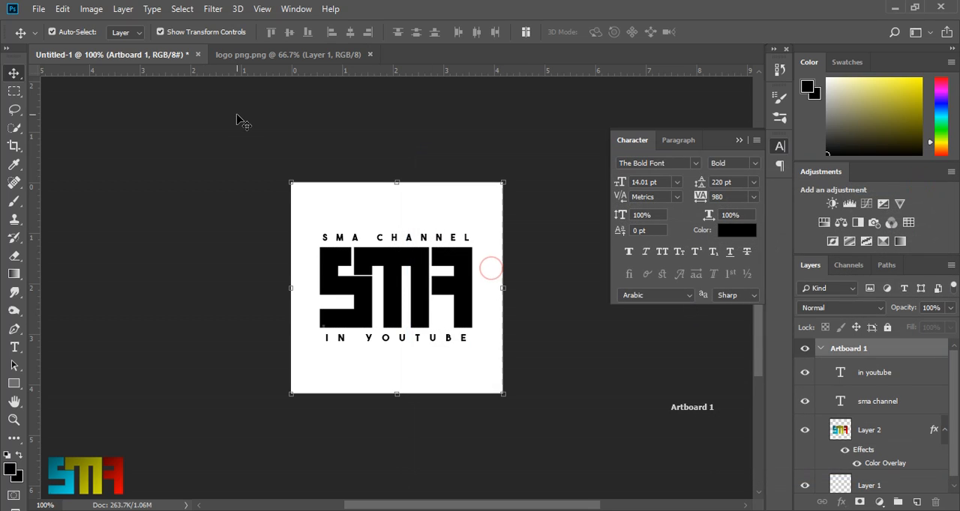
- Define the artwork as a brush preset named "sma channel"
click(63, 8)
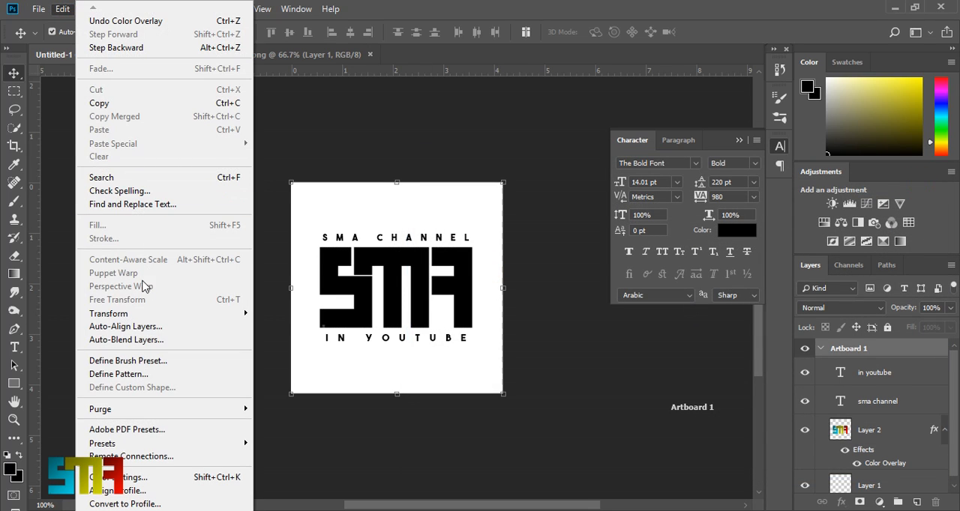
click(163, 362)
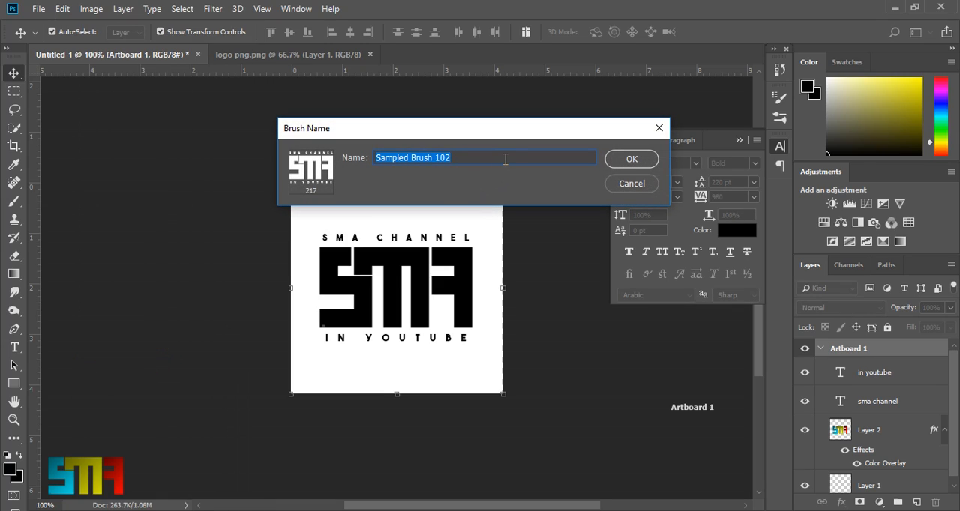
text(sma channel)
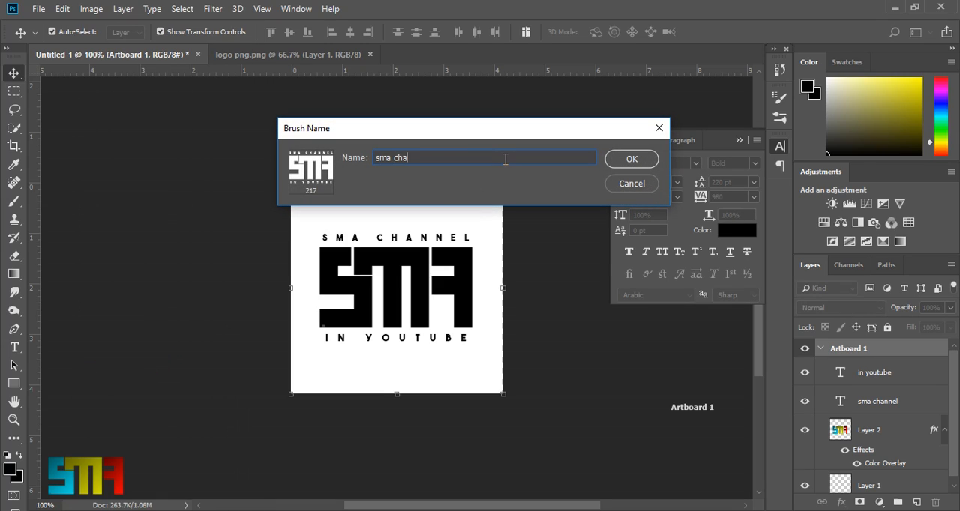
click(631, 160)
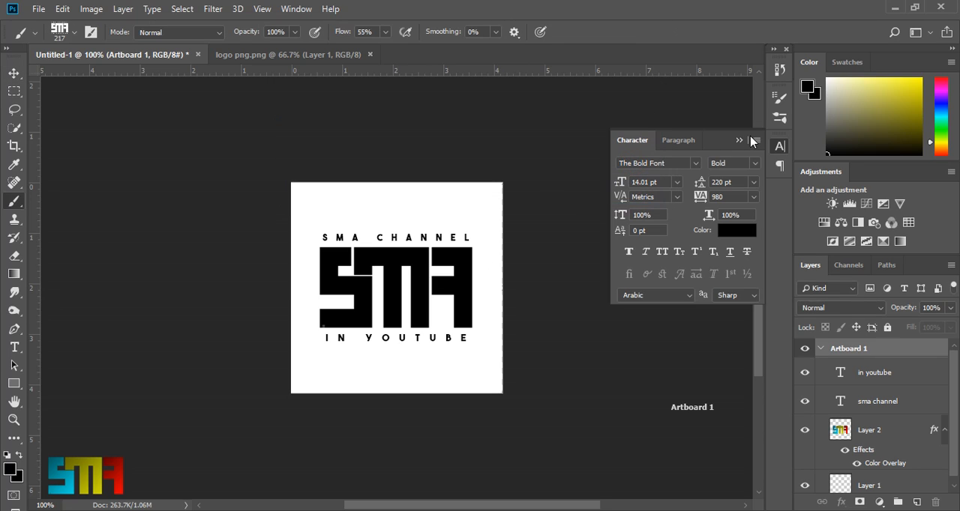
- Hide the two text layers and the logo layer, and stamp the new logo brush once on Layer 1
click(739, 141)
drag(802, 370, 804, 484)
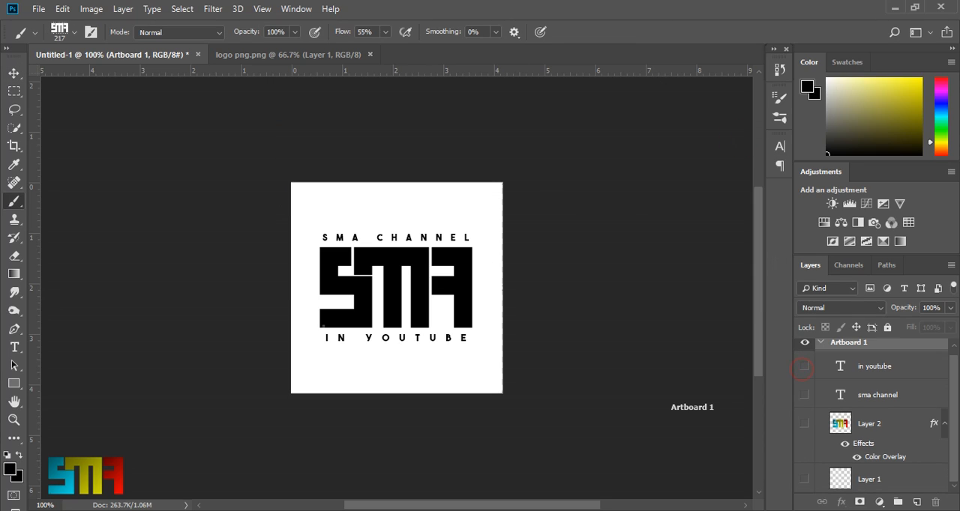
click(805, 480)
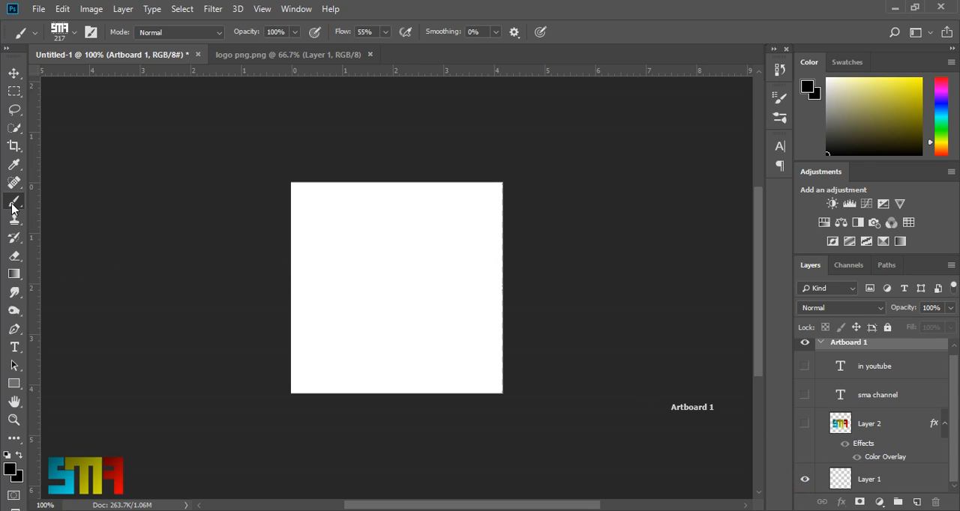
click(907, 477)
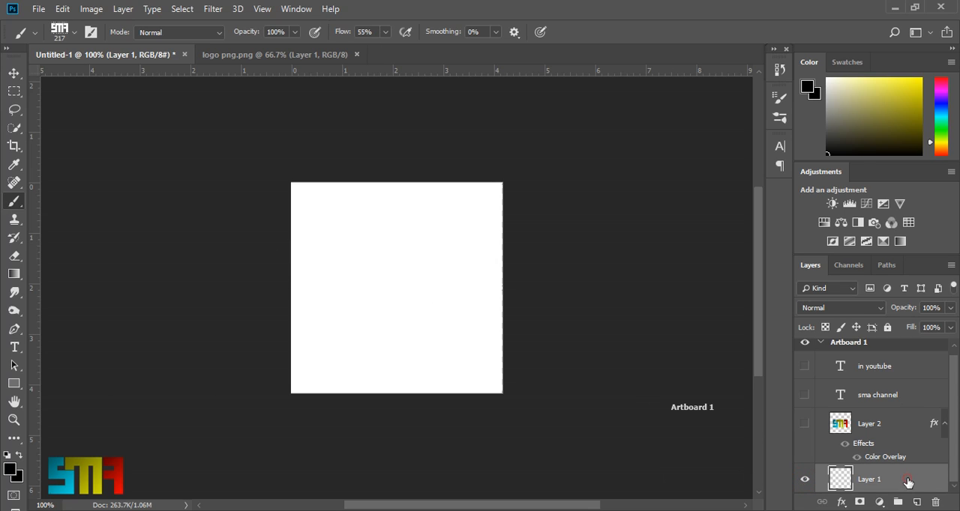
click(389, 255)
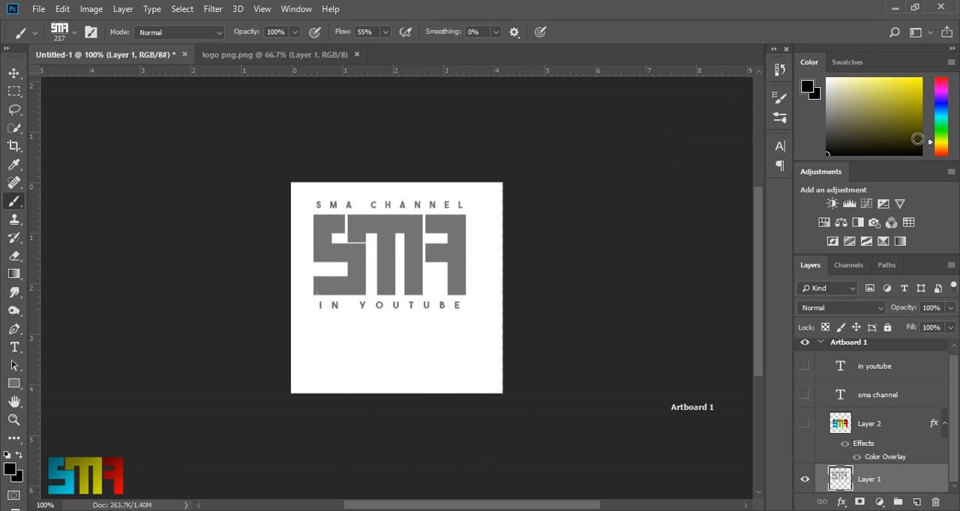
- Stamp the logo brush on Layer 1 once in bright yellow and several times in blue, overlapping the existing stamp
drag(900, 126, 938, 18)
click(389, 317)
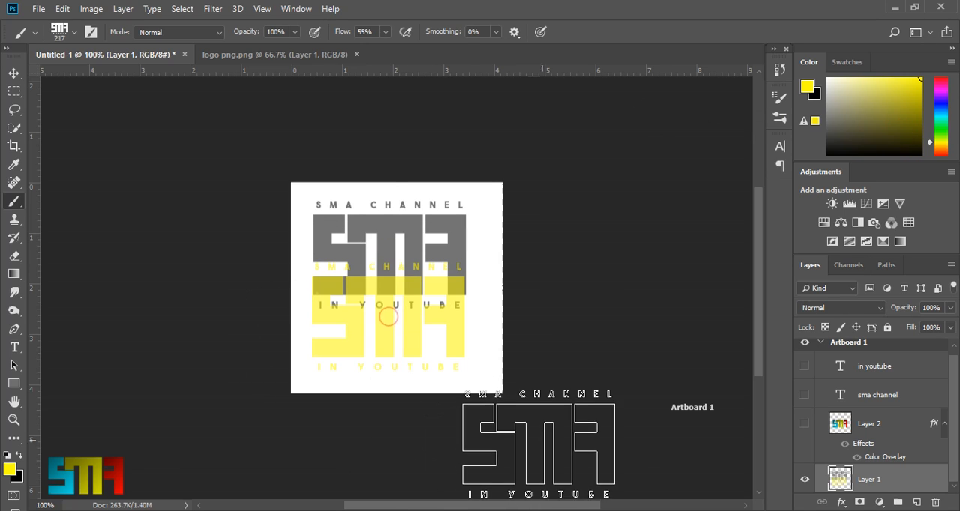
drag(948, 125, 946, 100)
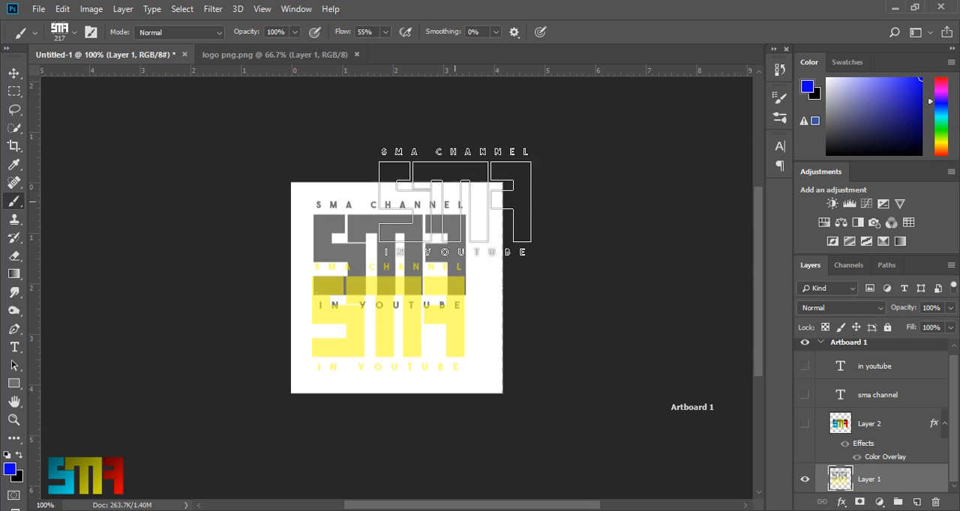
click(442, 267)
click(323, 322)
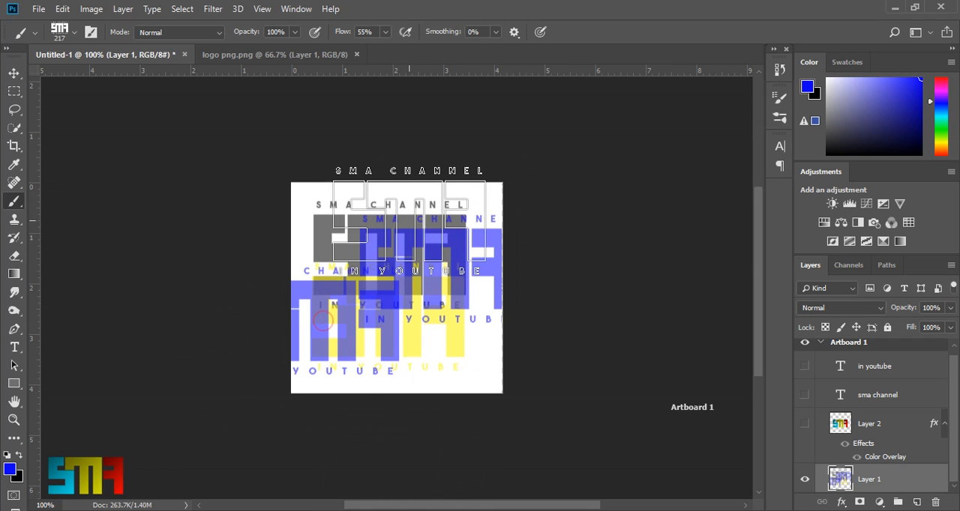
click(418, 267)
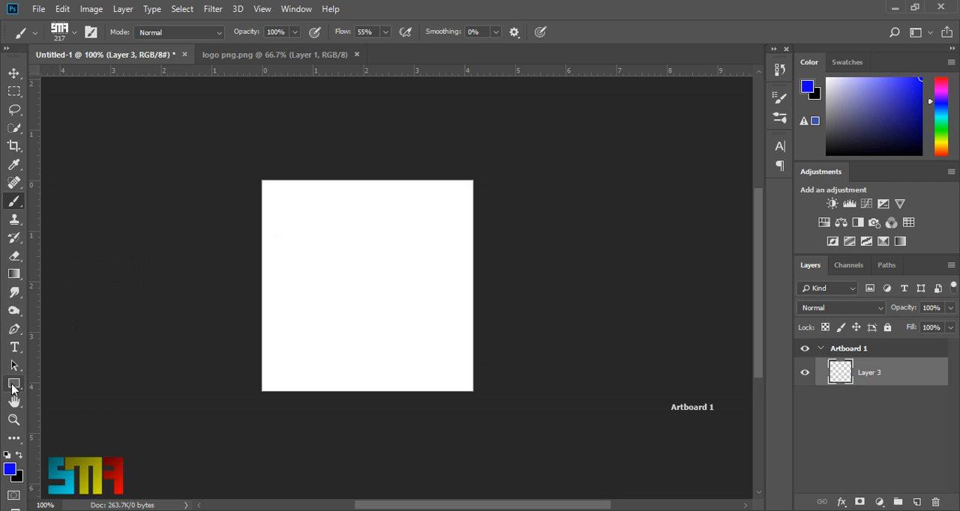
- Draw a black-filled rectangle shape of about 165 by 160 px near the middle of the empty artboard
click(13, 387)
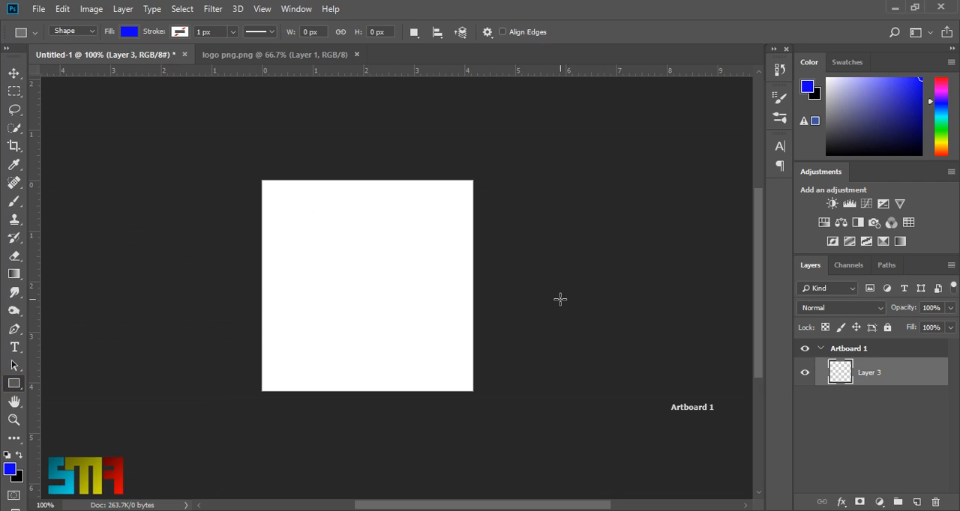
drag(906, 97, 597, 343)
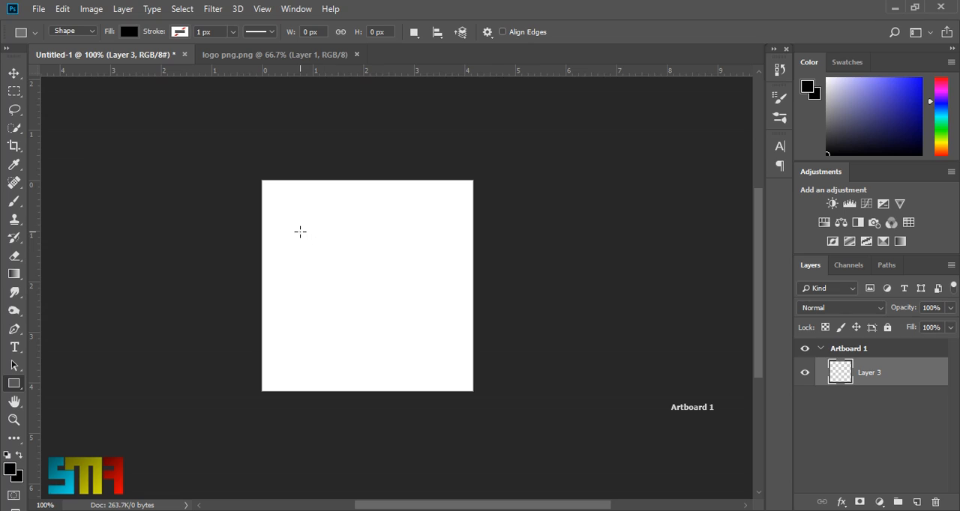
drag(300, 232, 415, 344)
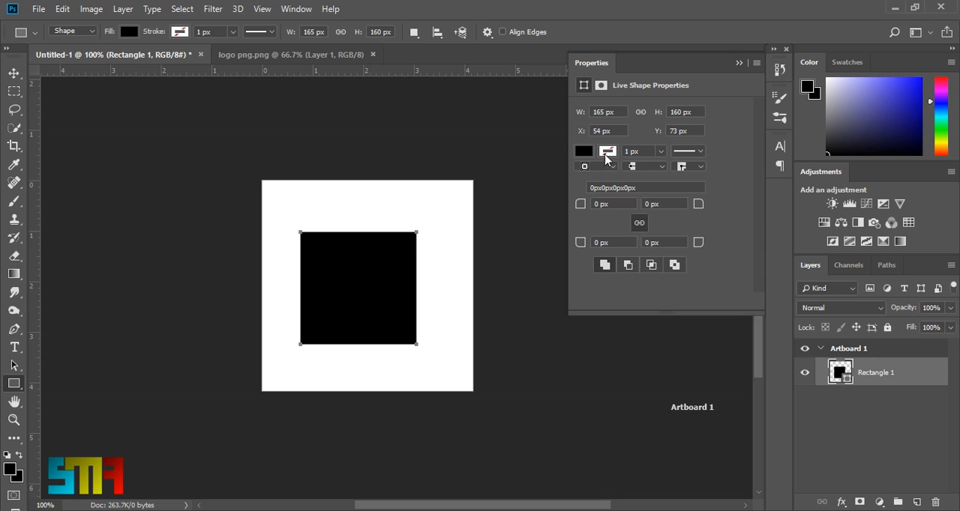
- Remove the rectangle's fill and give it a black stroke about 3.79 px wide
click(580, 151)
click(596, 182)
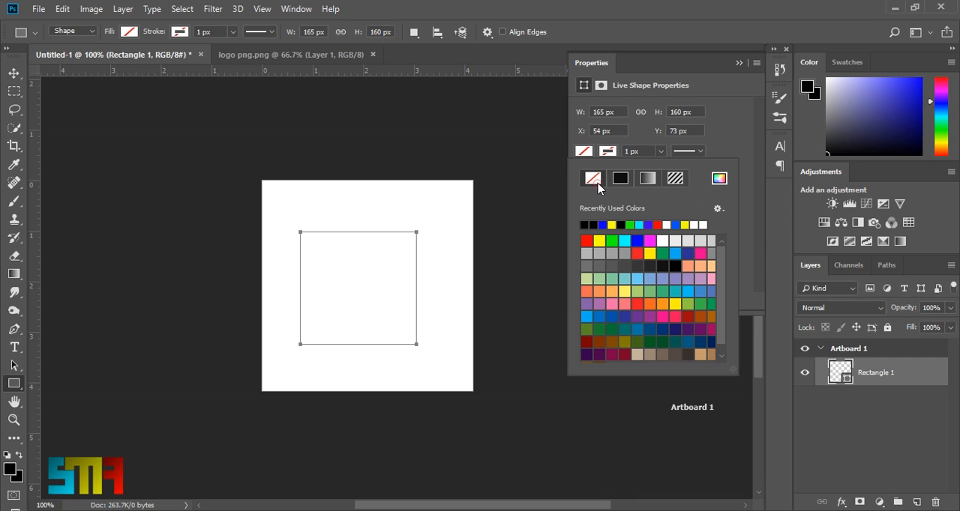
click(620, 178)
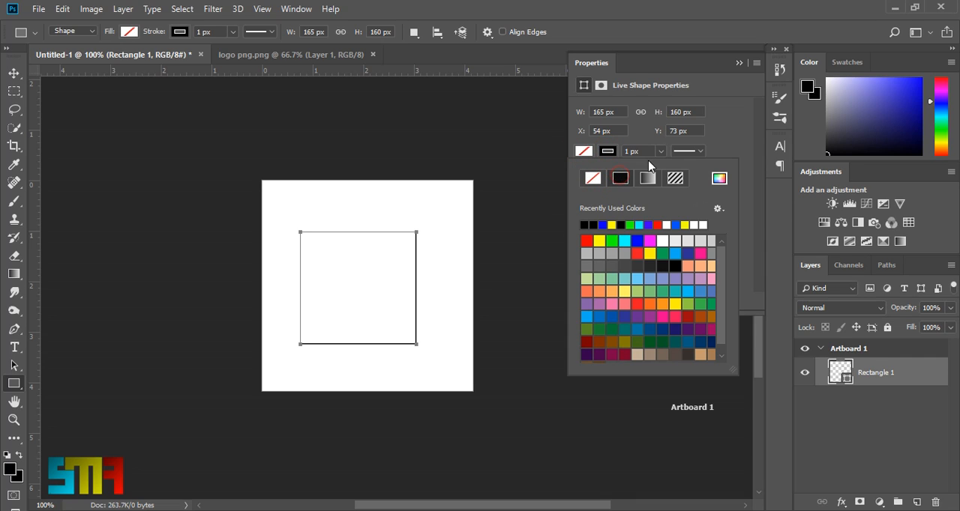
click(661, 152)
drag(660, 168, 672, 174)
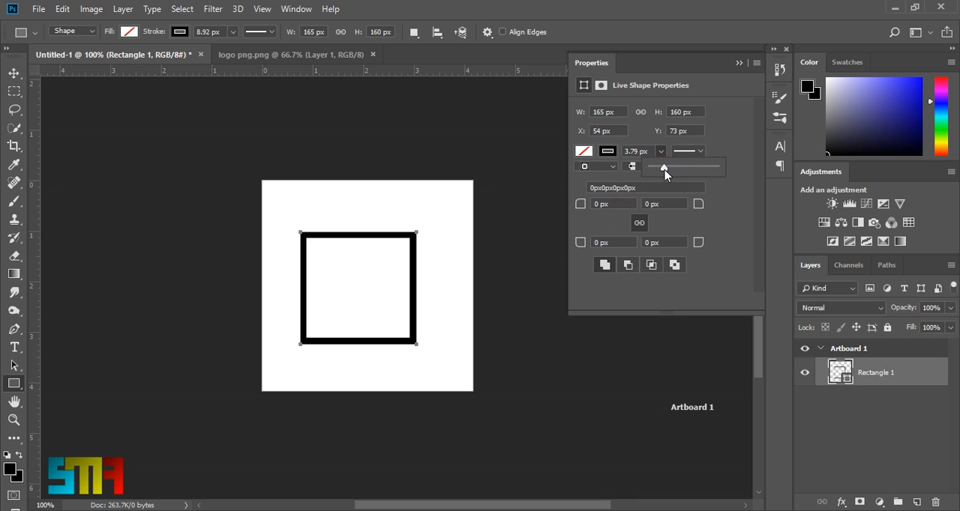
- Duplicate the rectangle layer and rotate the copy by about 45 degrees to form an eight-pointed star outline
click(14, 74)
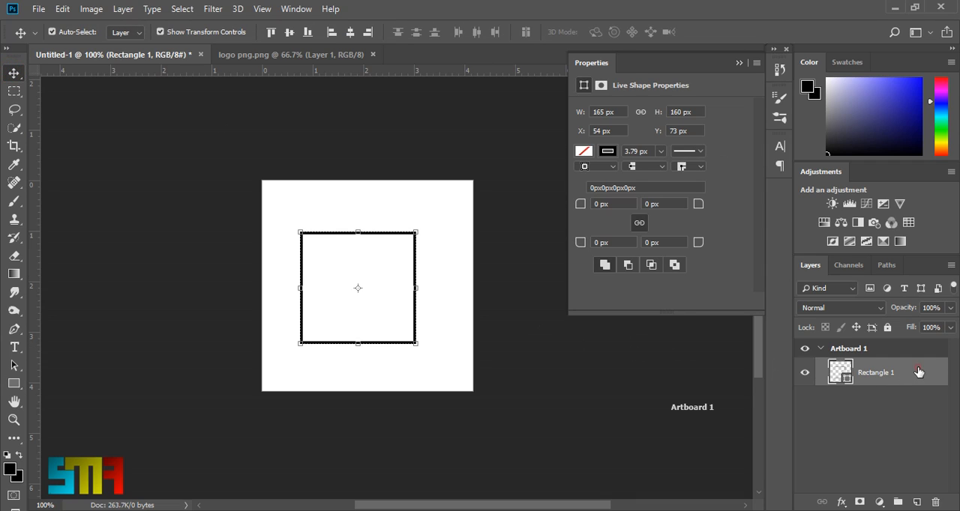
drag(918, 372, 917, 501)
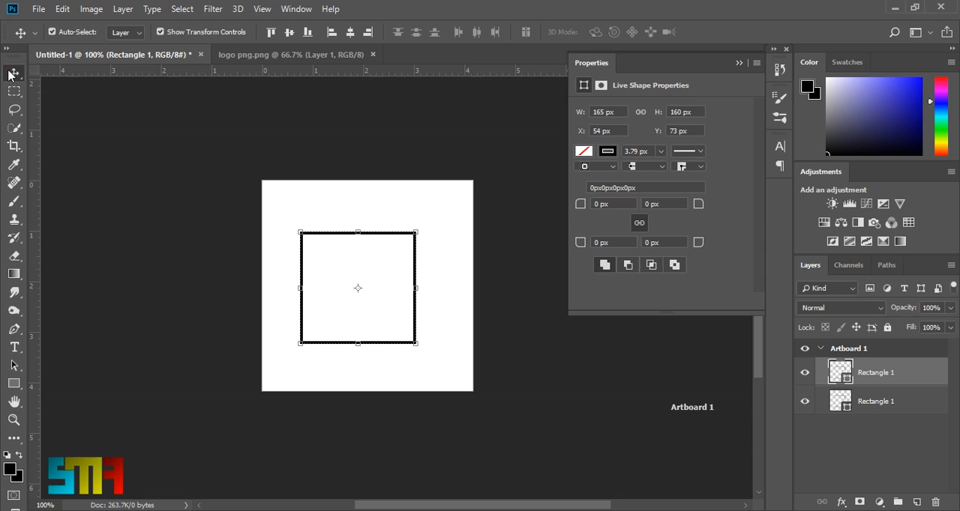
key(ctrl+t)
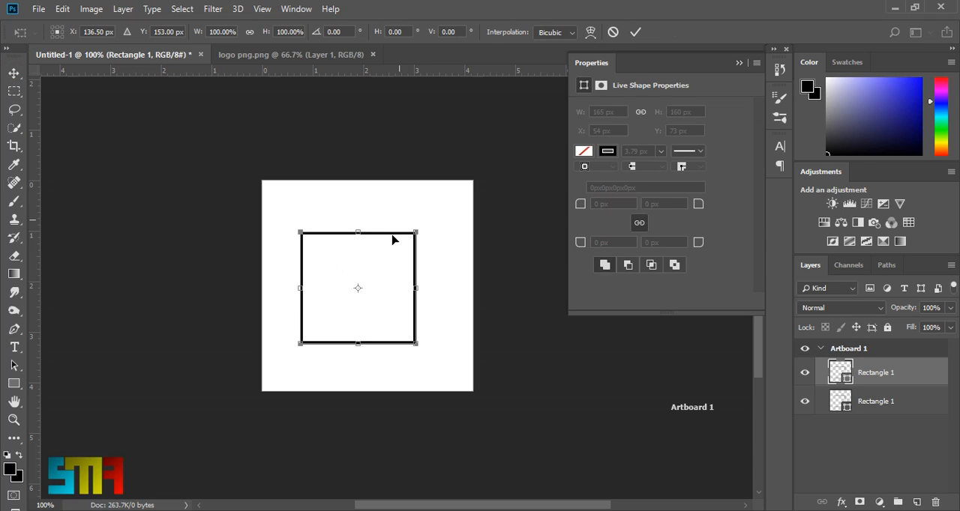
drag(416, 219, 463, 276)
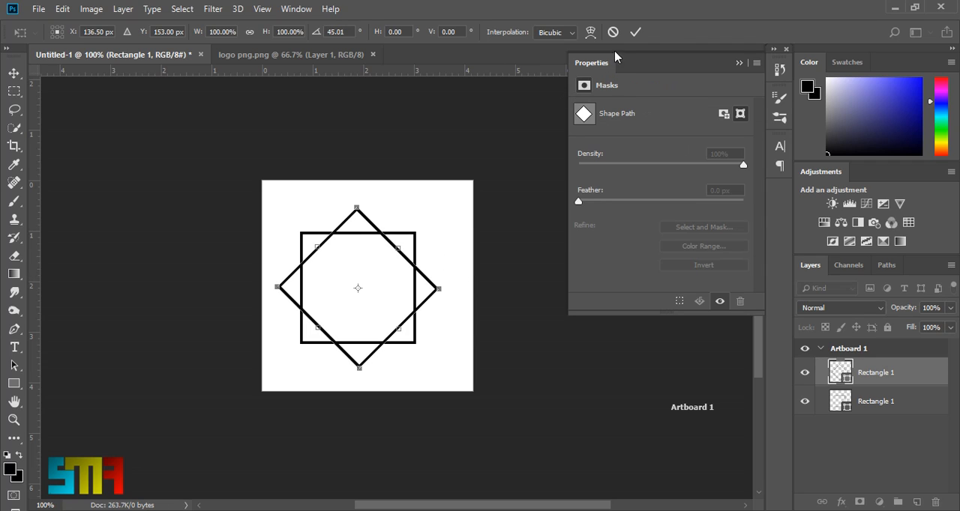
click(635, 32)
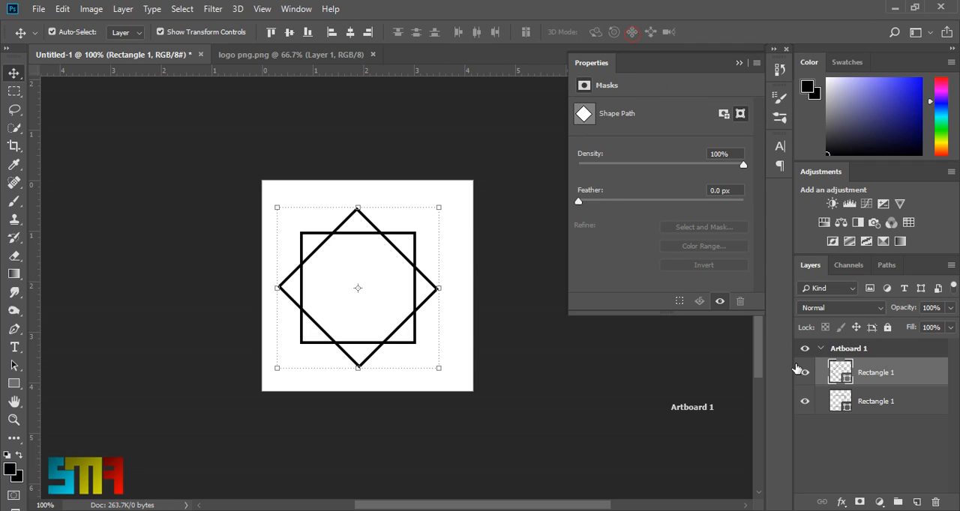
- Select both rectangle layers and move them together so that the star sits horizontally centred on the artboard
ctrl+click(899, 404)
drag(385, 308, 407, 300)
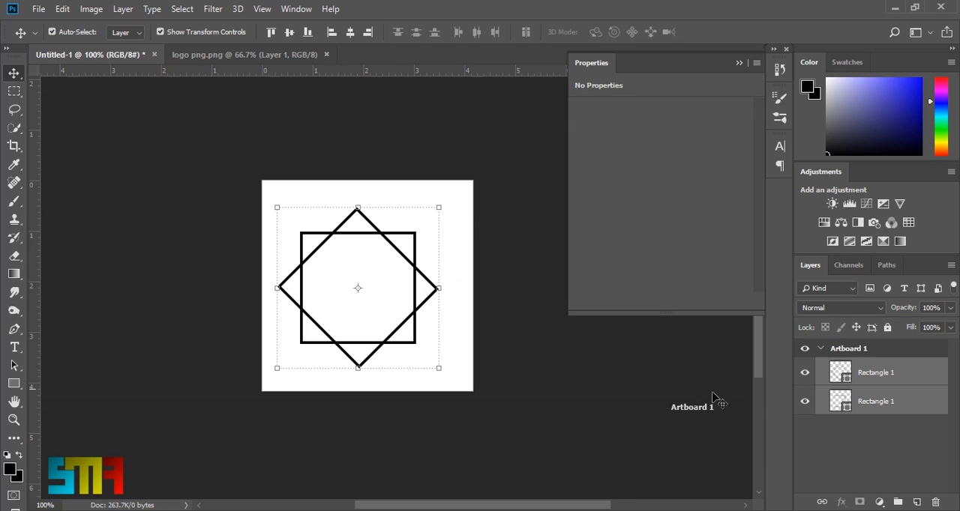
mouse_move(371, 236)
mouse_down()
mouse_move(389, 234)
mouse_move(365, 237)
mouse_up()
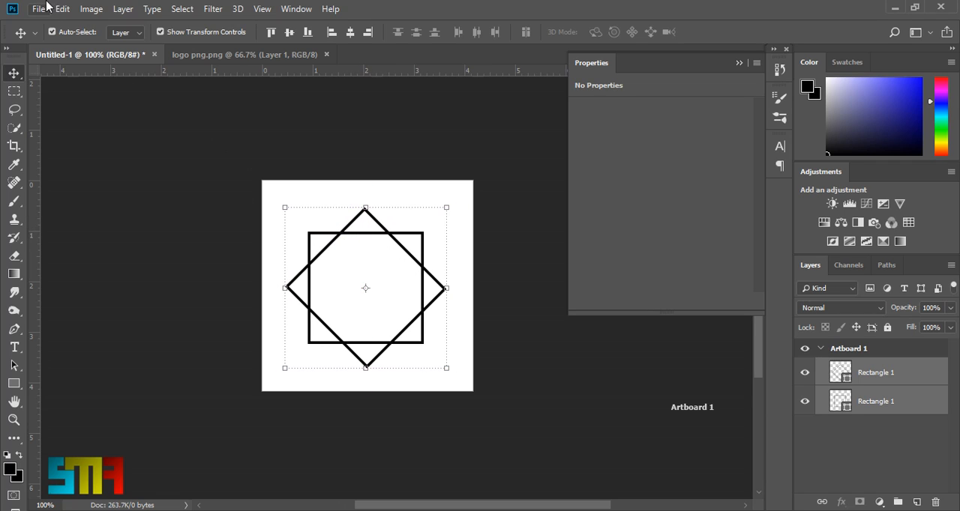
- Define the star outline as a brush preset named "brush"
click(92, 9)
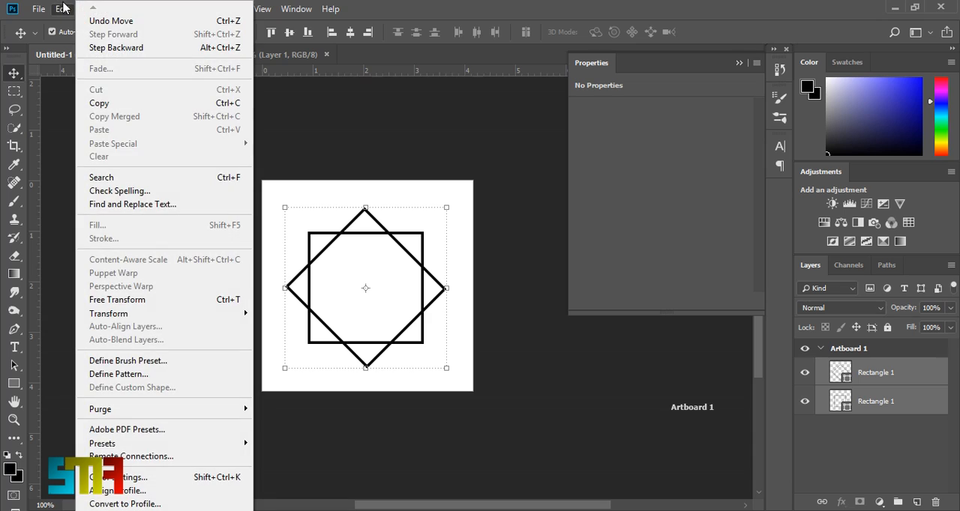
click(63, 8)
click(63, 9)
click(136, 362)
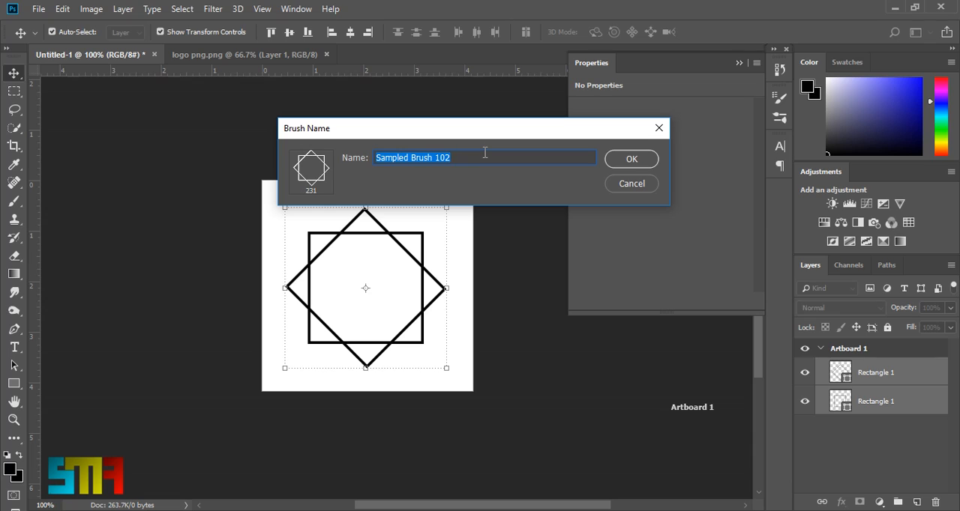
text(brush)
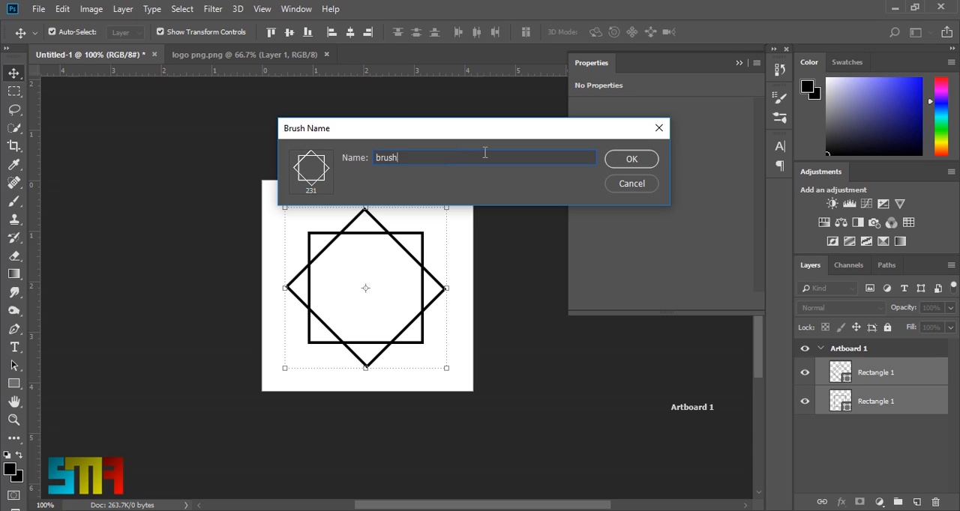
click(630, 160)
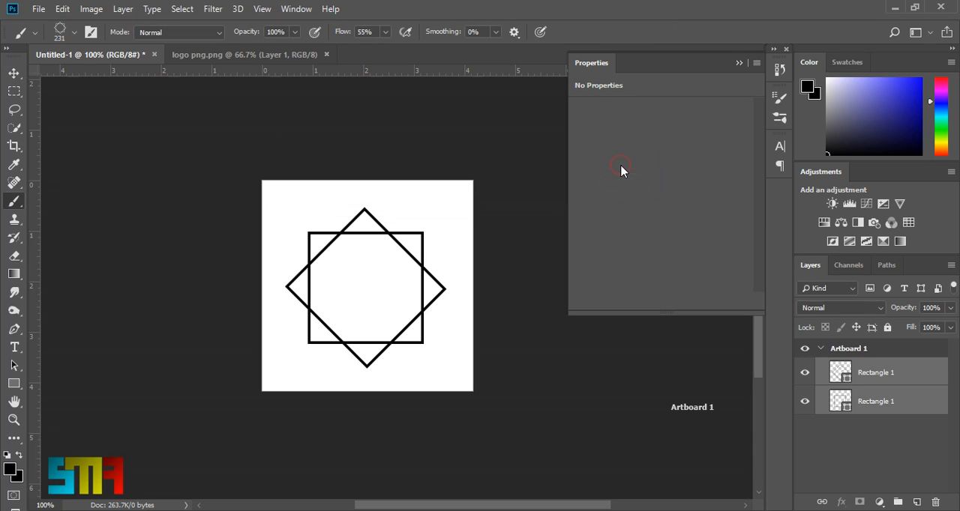
- Add a new empty layer above the two rectangle layers and hide both rectangles
click(738, 62)
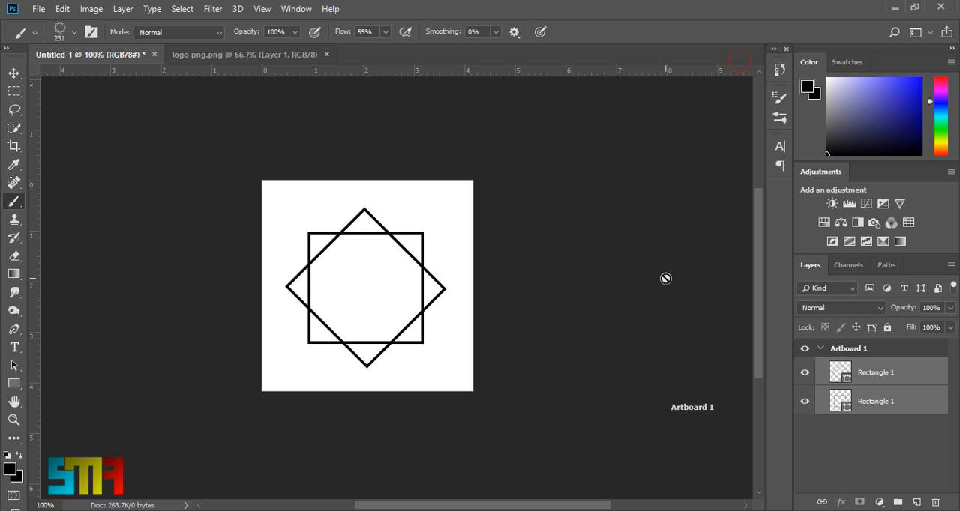
click(916, 501)
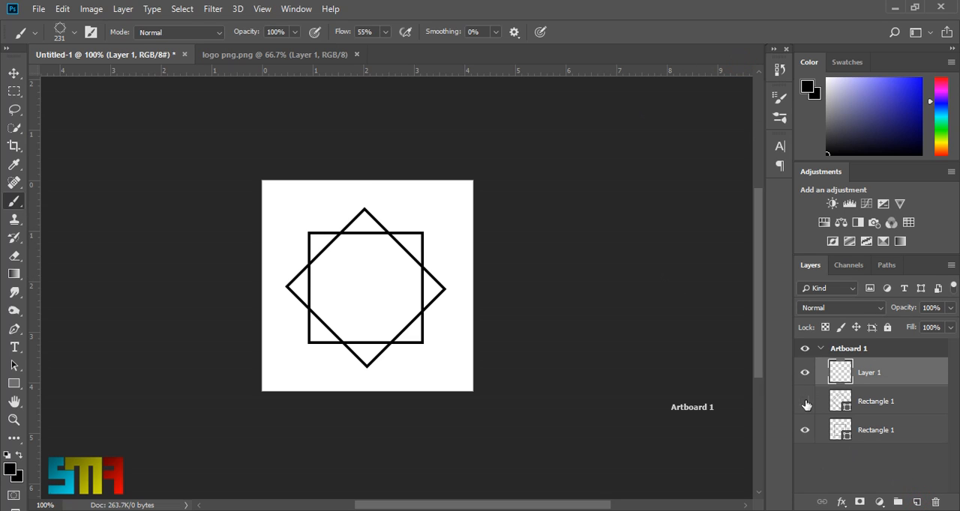
drag(806, 405, 806, 447)
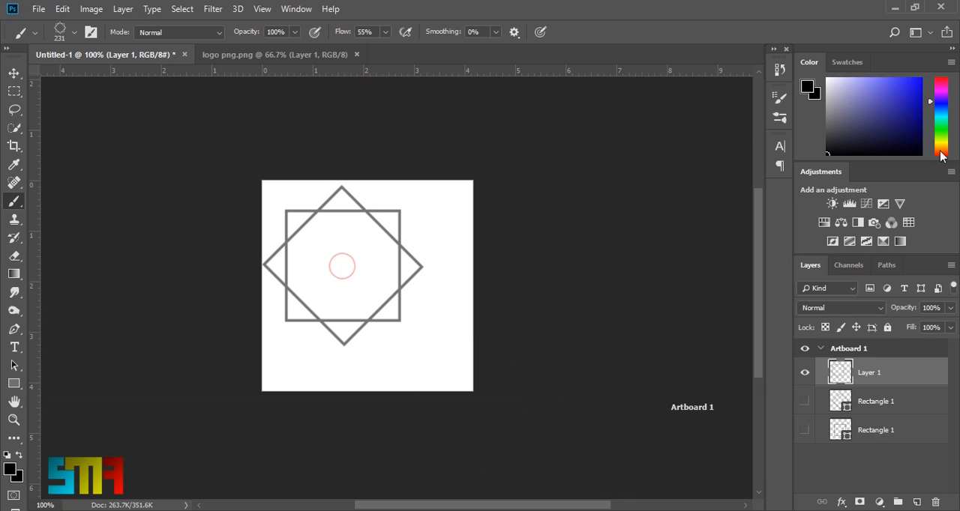
- Set the foreground colour to bright yellow-green and stamp the star brush four times at different spots on Layer 1
click(941, 138)
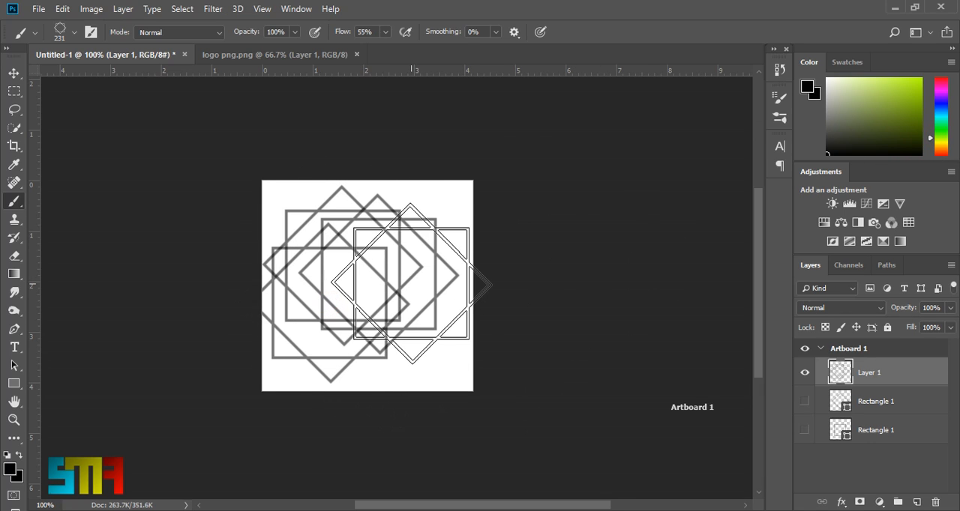
drag(891, 91, 957, 44)
click(341, 258)
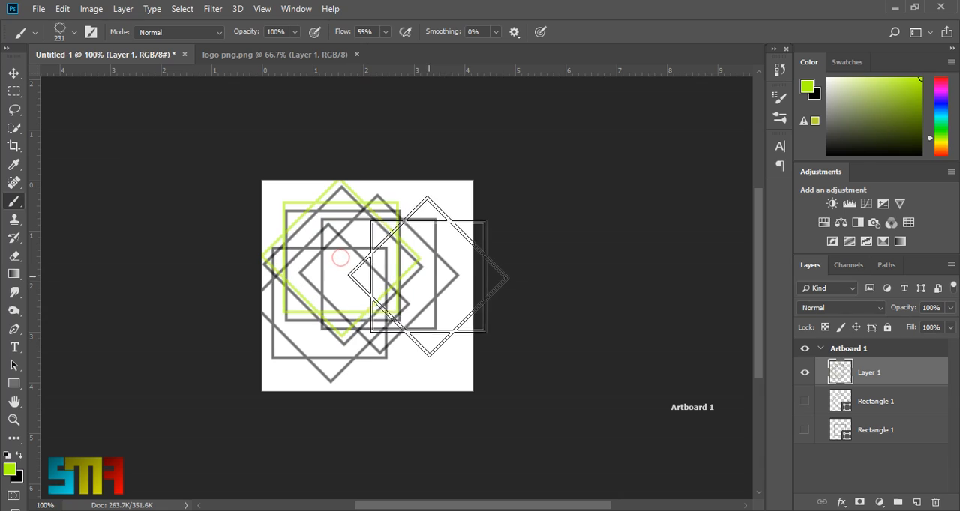
click(431, 262)
click(369, 338)
click(296, 311)
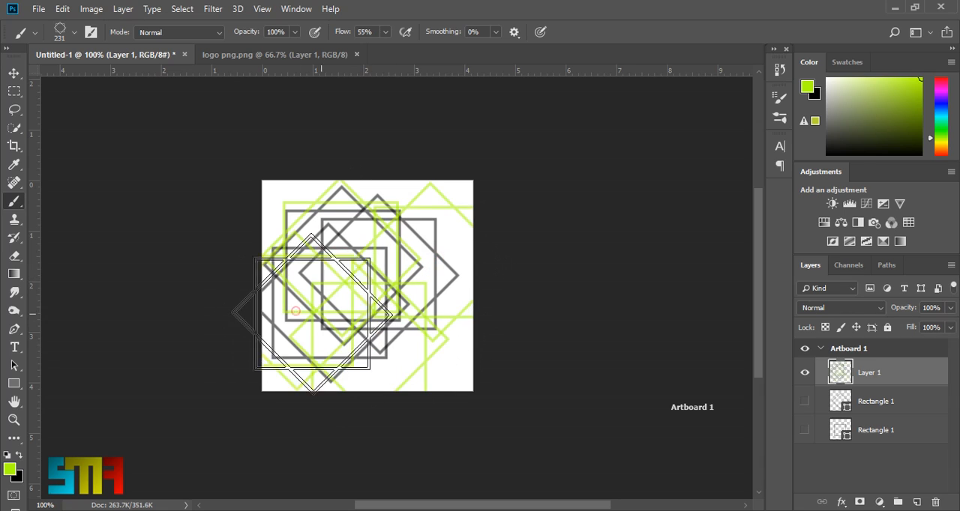